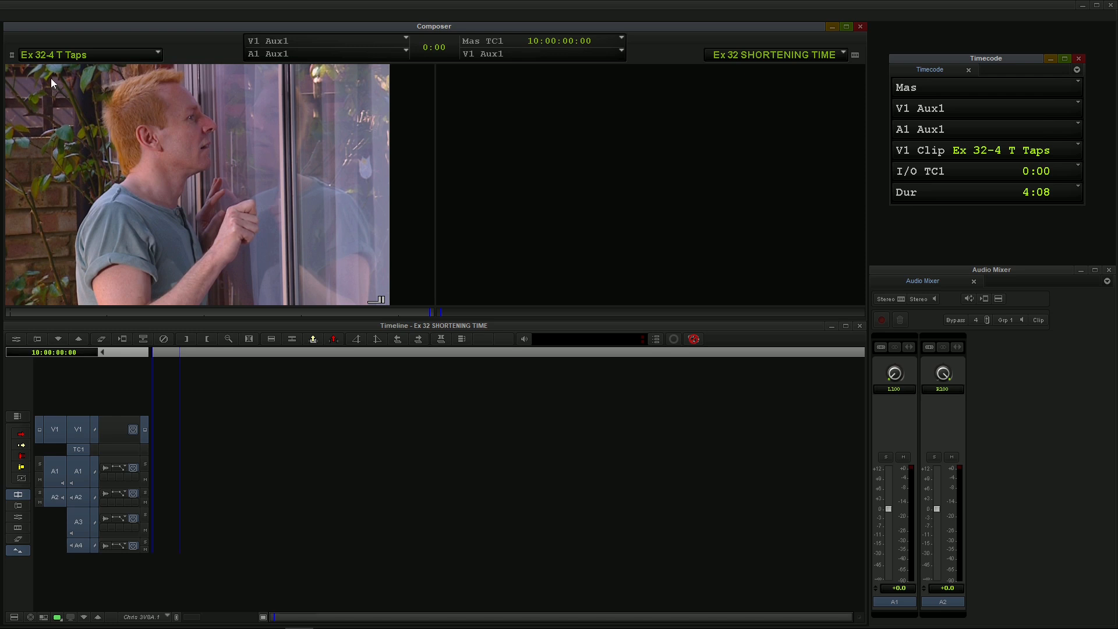
Step: Load Ex 32-1 WS H's, mark it from 00:00:01:15 to 00:00:07:18, and splice it into the Ex 32 SHORTENING TIME sequence
left_click(85, 59)
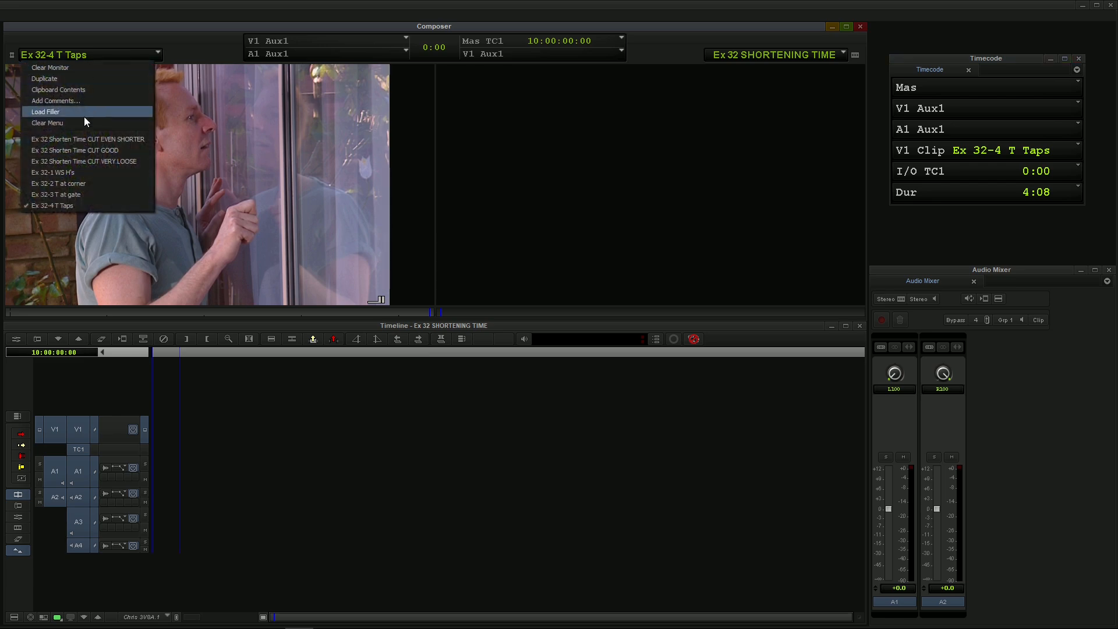
left_click(74, 167)
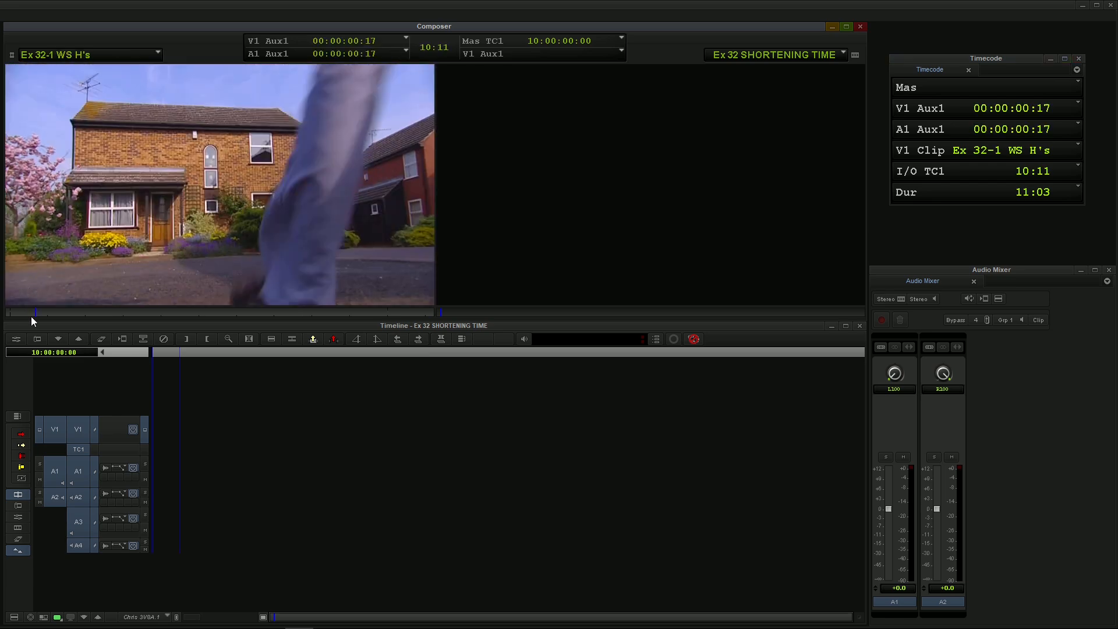
left_click_drag(31, 316, 302, 314)
key("i")
key("o")
key("v")
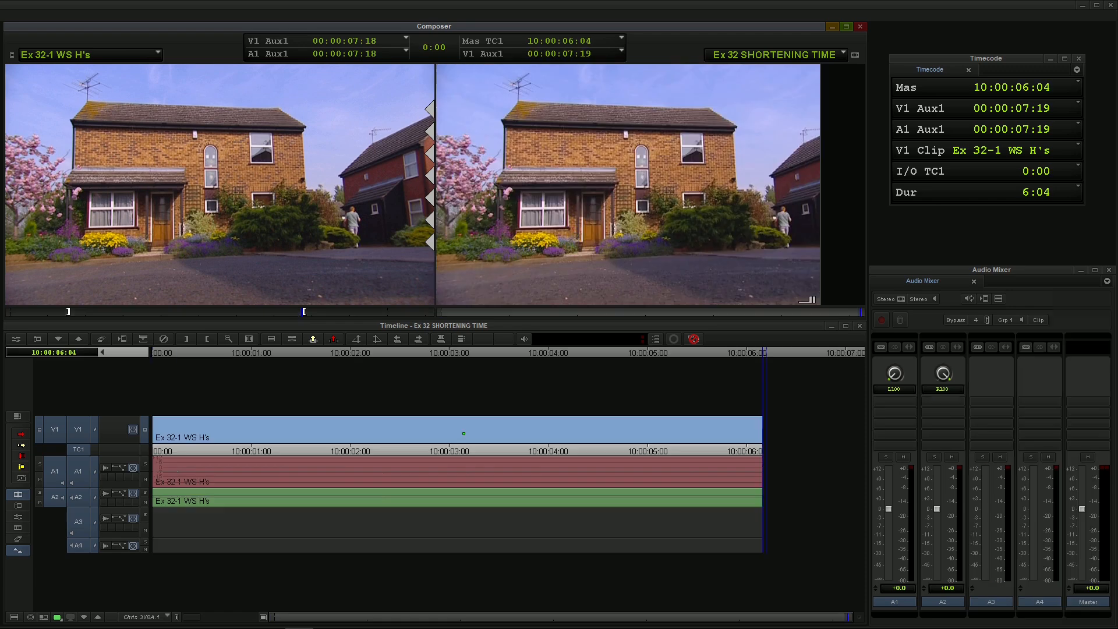
Step: Load Ex 32-2 T at corner, mark it from 00:00:01:03 to 00:00:06:11, and splice it onto the sequence's end
left_click(97, 54)
left_click(73, 185)
left_click_drag(26, 309, 71, 319)
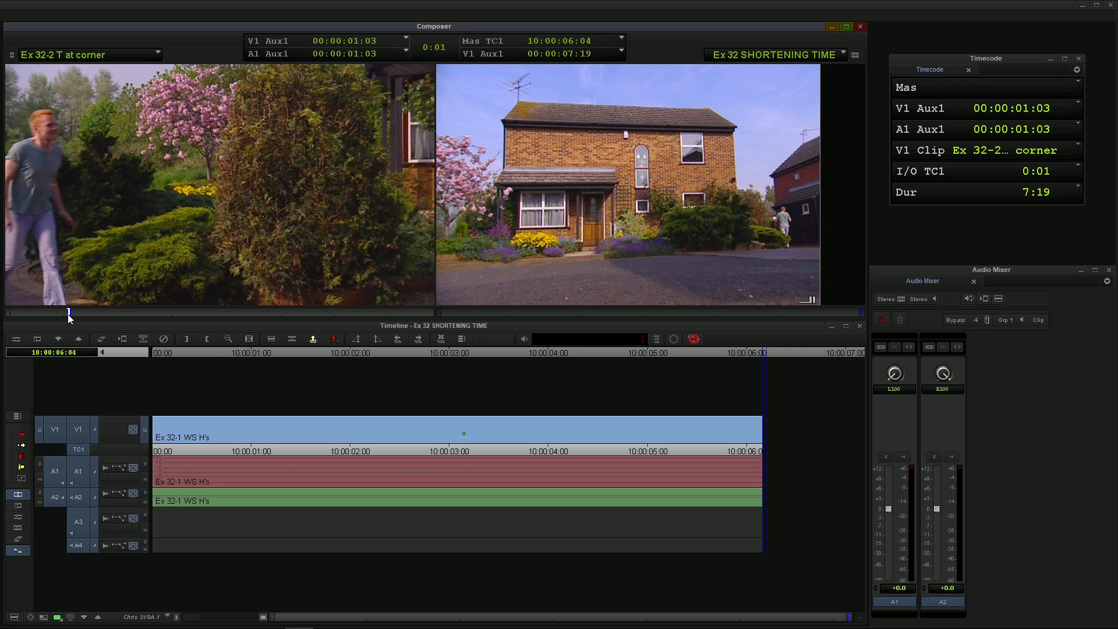
key("space")
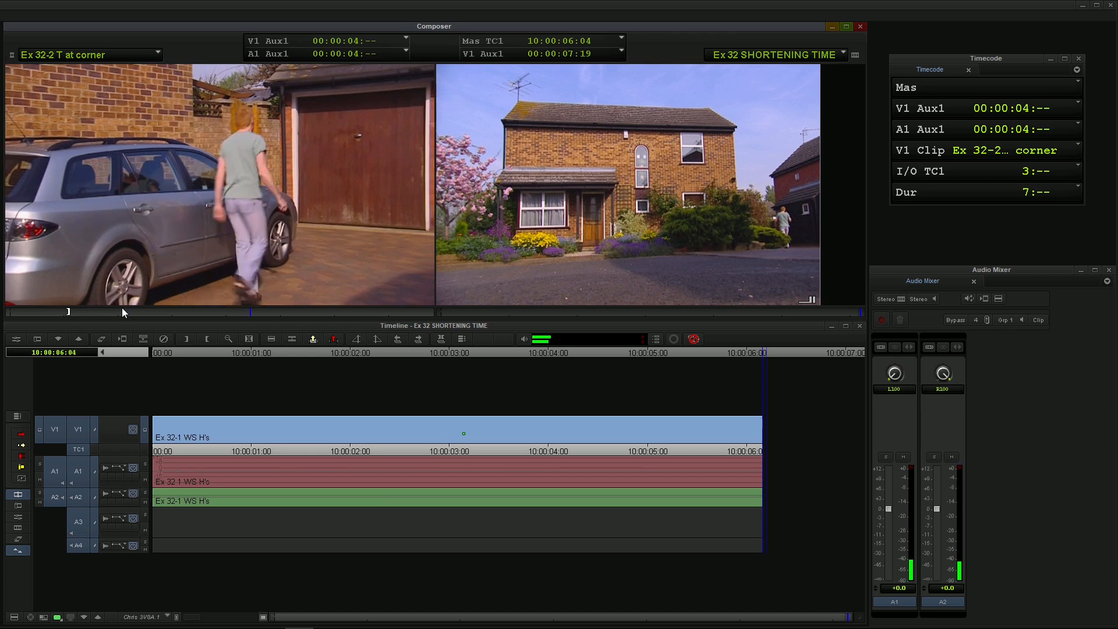
left_click_drag(307, 312, 358, 314)
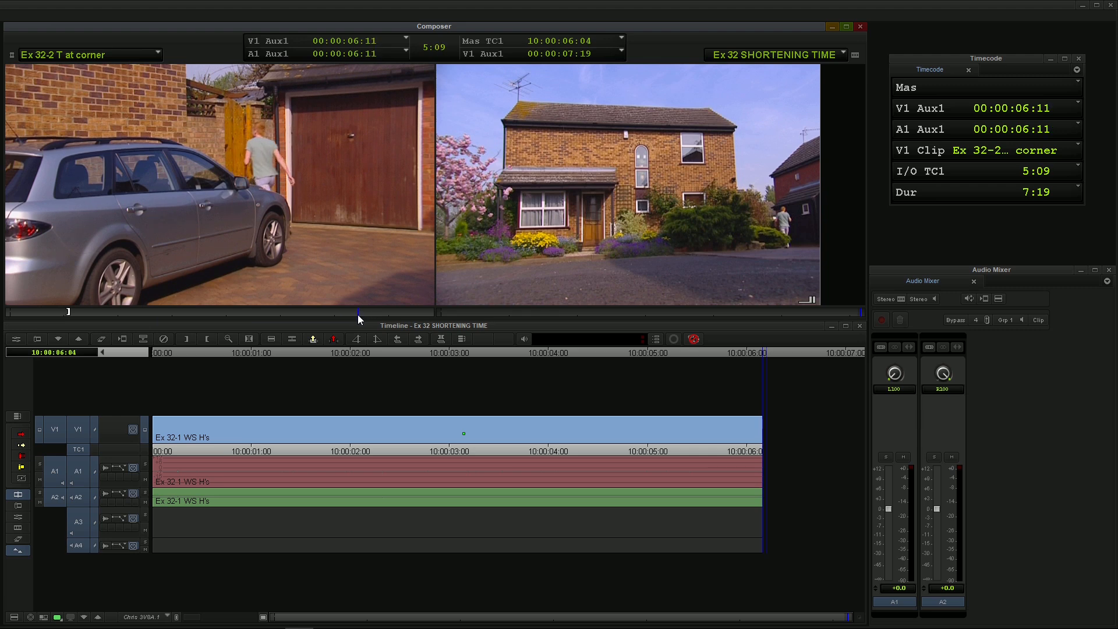
key("o")
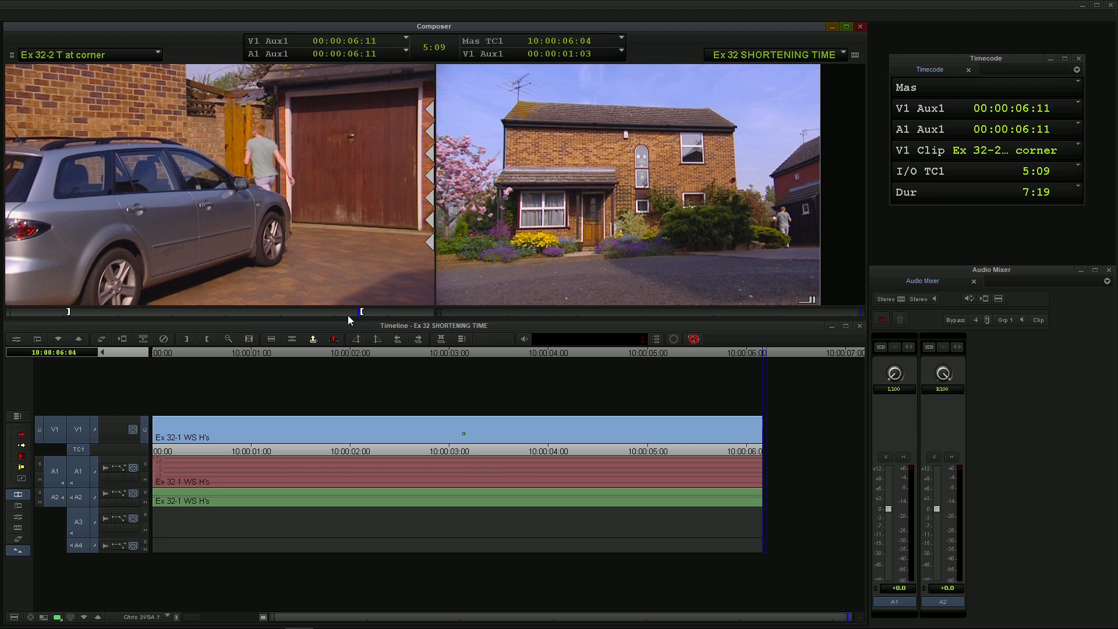
key("v")
Step: Load Ex 32-3 T at gate, mark it from 00:00:00:14 to 00:00:02:12, and splice it onto the sequence's end
left_click(61, 59)
left_click_drag(12, 312, 191, 318)
key("i")
key("Right")
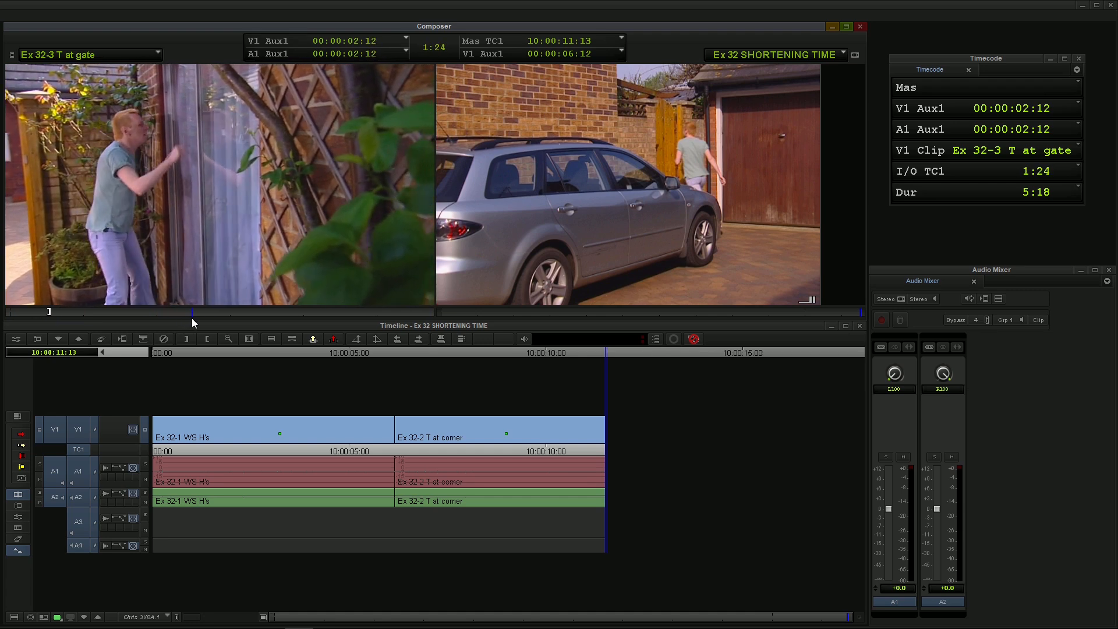
key("i")
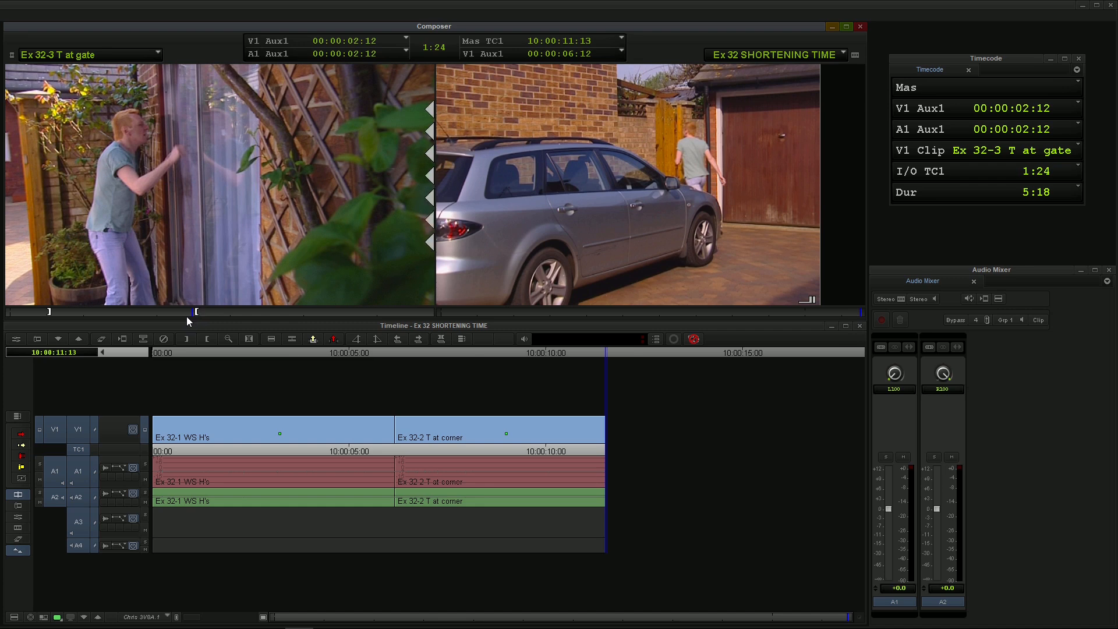
key("v")
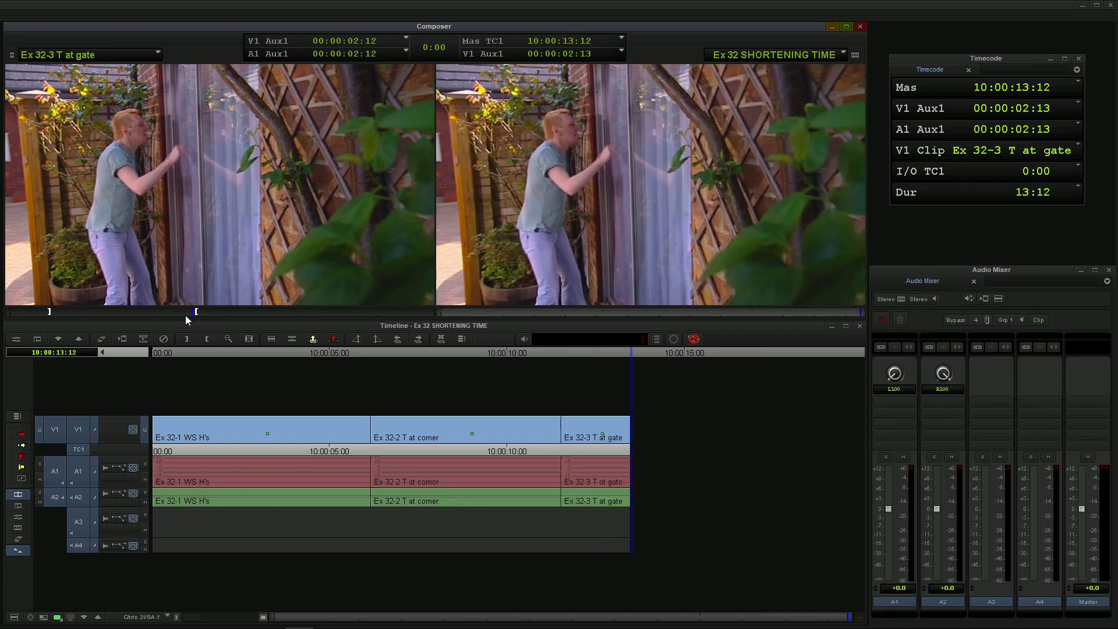
Step: Load Ex 32-4 T Taps, mark it from 00:00:01:00 to 00:00:03:06, and splice it onto the sequence's end
left_click(62, 59)
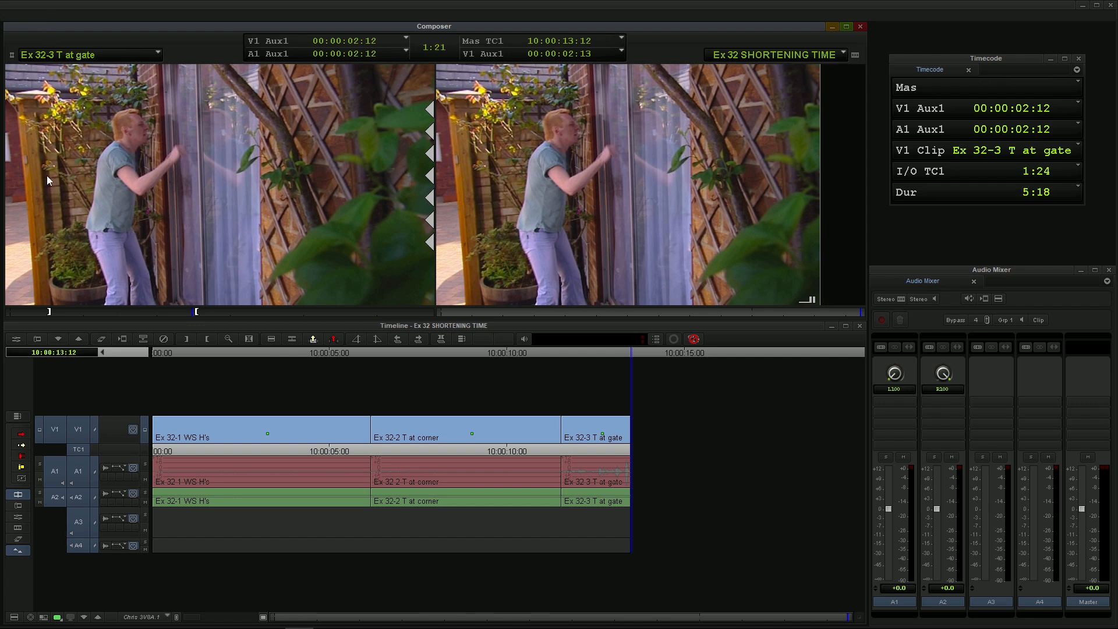
left_click(47, 175)
left_click_drag(151, 312, 327, 312)
key("o")
key("v")
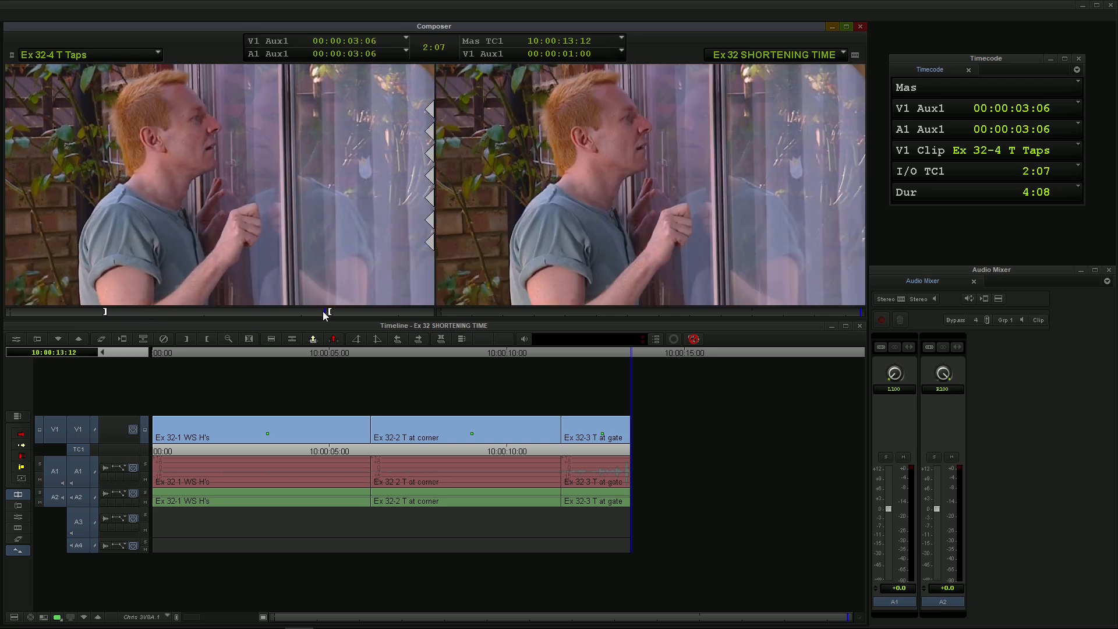
Step: Play the assembled four-shot sequence from its start to check the walk to the house corner
key("Home")
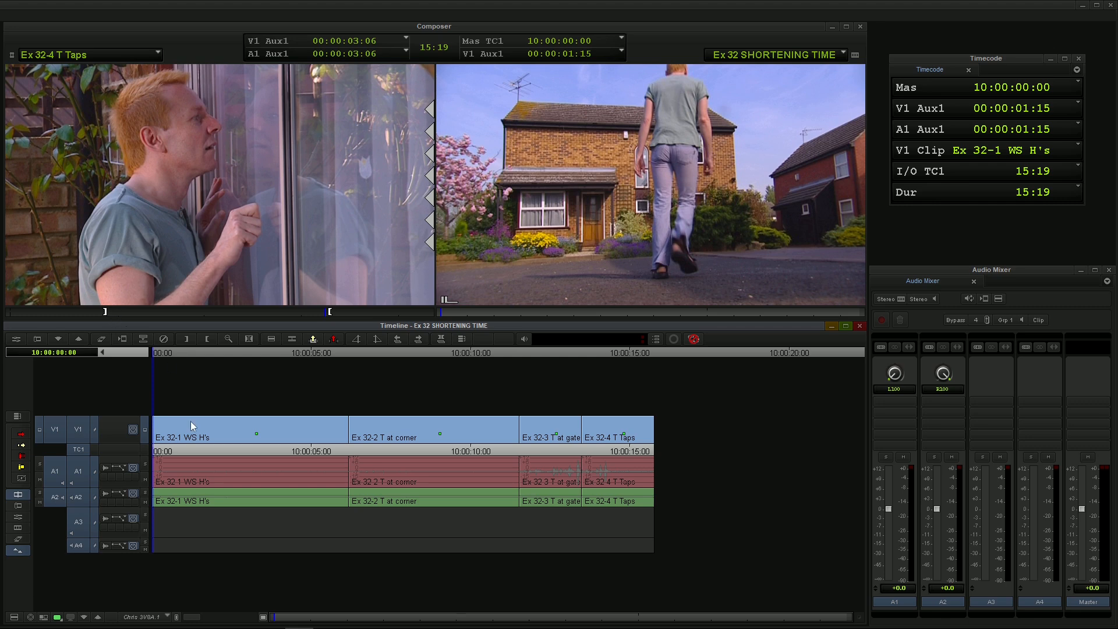
key("space")
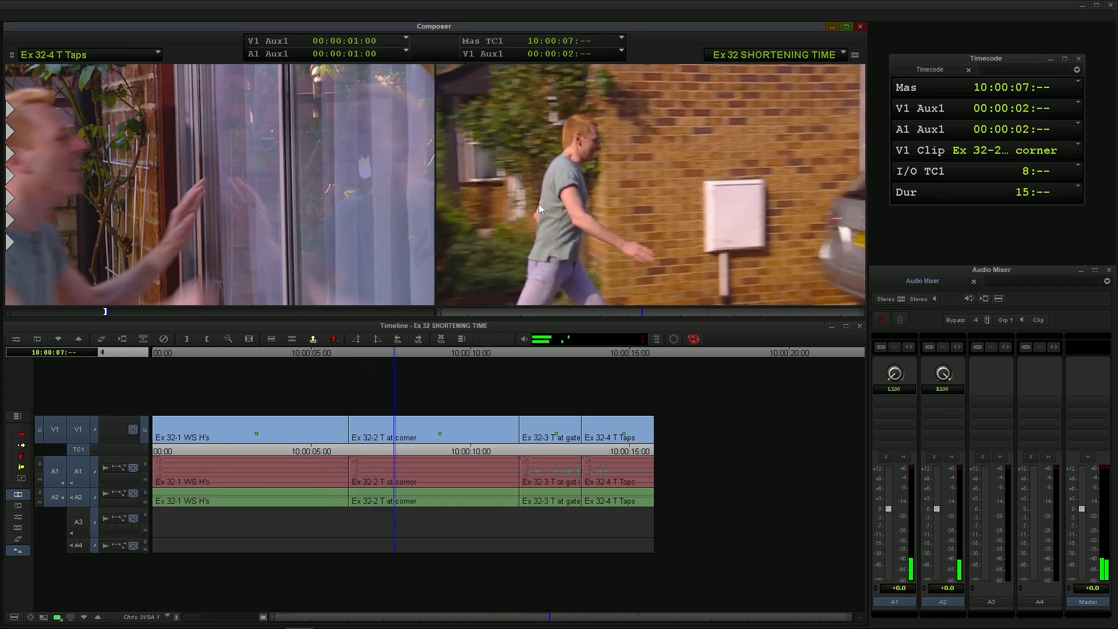
key("space")
Step: Trim 29 frames off the tail of Ex 32-1 WS H's at its cut to Ex 32-2 T at corner
left_click_drag(207, 467, 314, 462)
key("s")
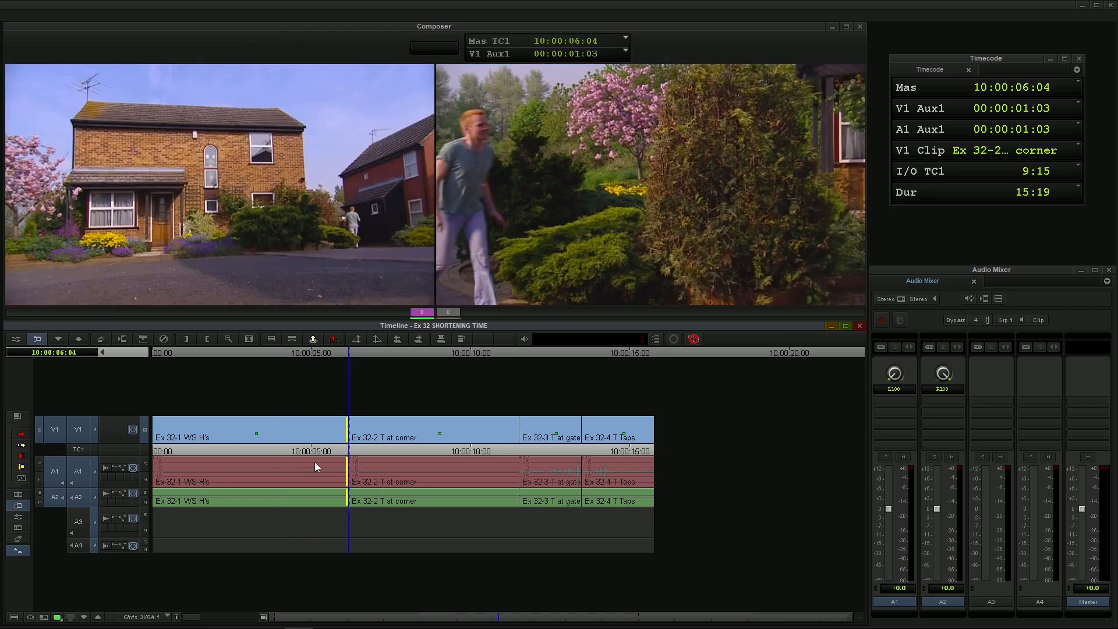
key("comma")
key("comma")
key("comma")
key("comma")
key("comma")
key("comma")
key("comma")
key("comma")
key("comma")
key("comma")
key("comma")
key("comma")
key("comma")
key("comma")
key("comma")
key("comma")
key("comma")
key("comma")
key("comma")
key("comma")
key("comma")
key("comma")
key("comma")
key("comma")
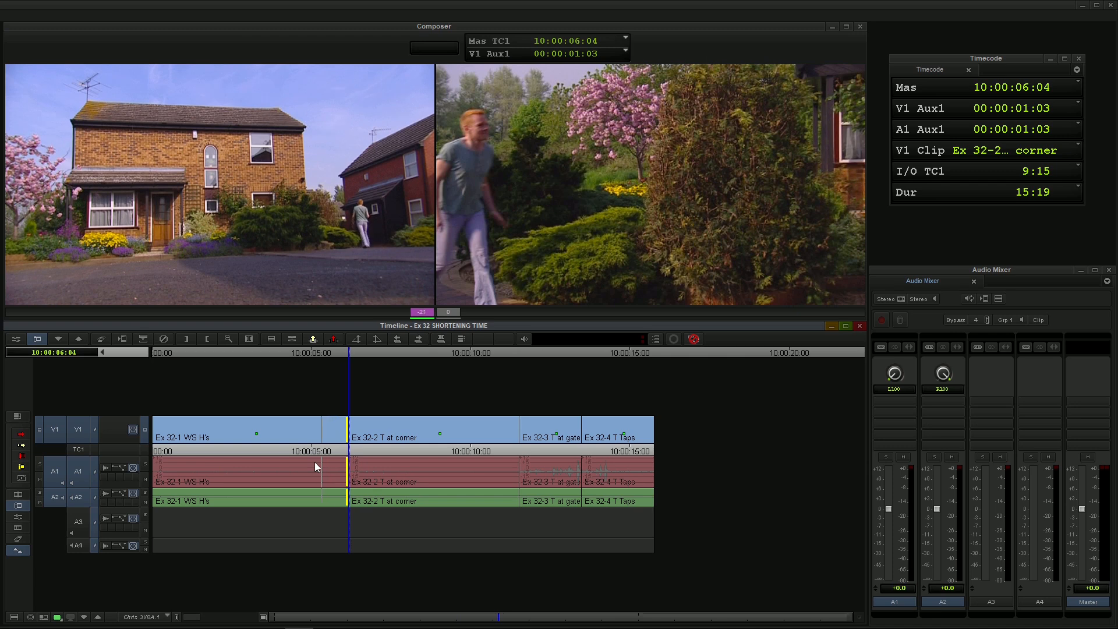
key("comma")
key("comma")
key("comma")
key("comma")
key("comma")
left_click_drag(315, 462, 314, 462)
Step: Play the sequence through the shortened cut and on to the gate shot
key("space")
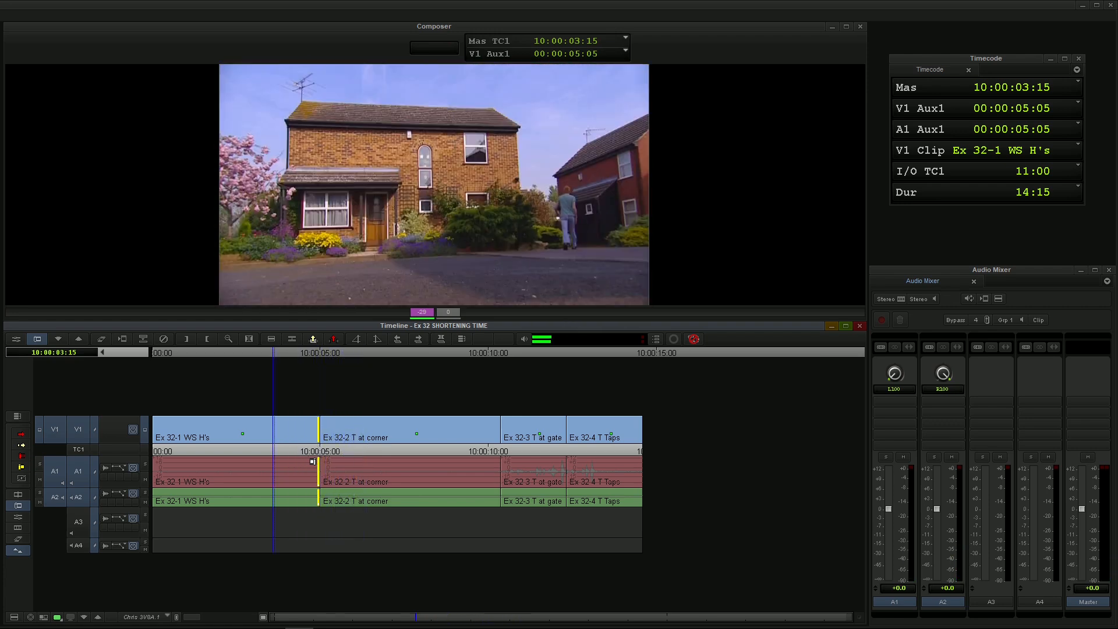
key("space")
key("space")
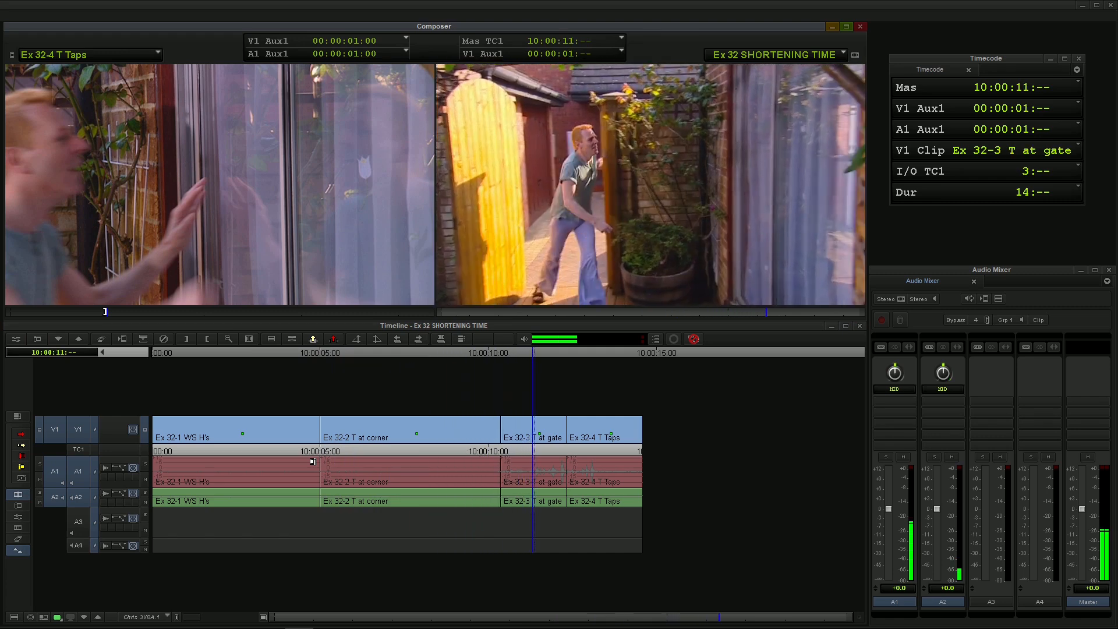
Step: Trim 14 frames off the tail of Ex 32-2 T at corner at its cut to Ex 32-3 T at gate
key("u")
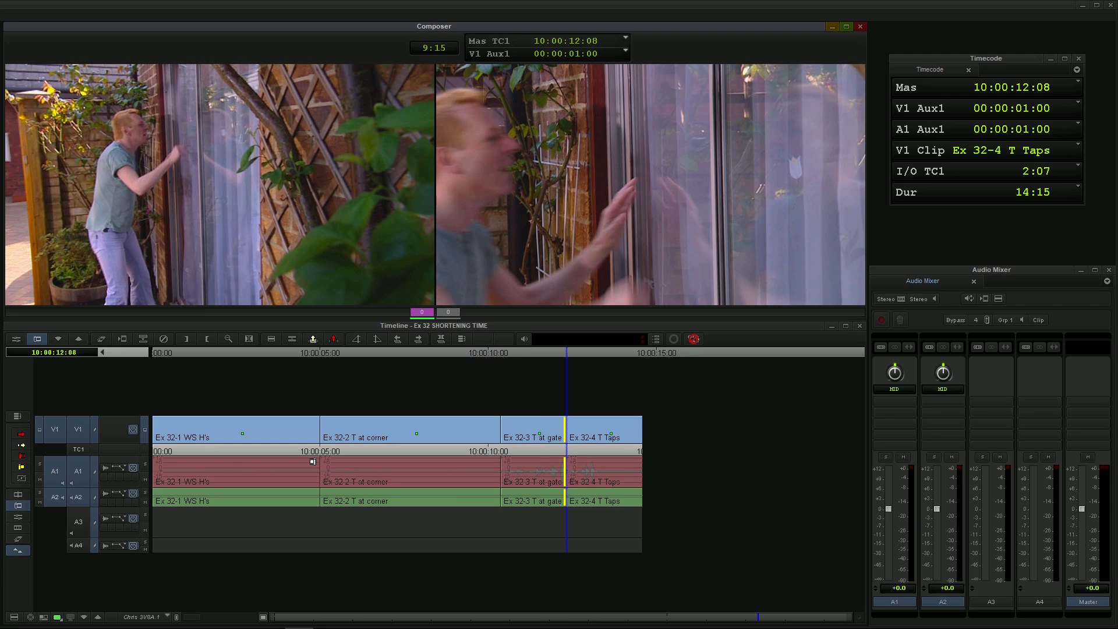
key("a")
key("p")
key("k+j")
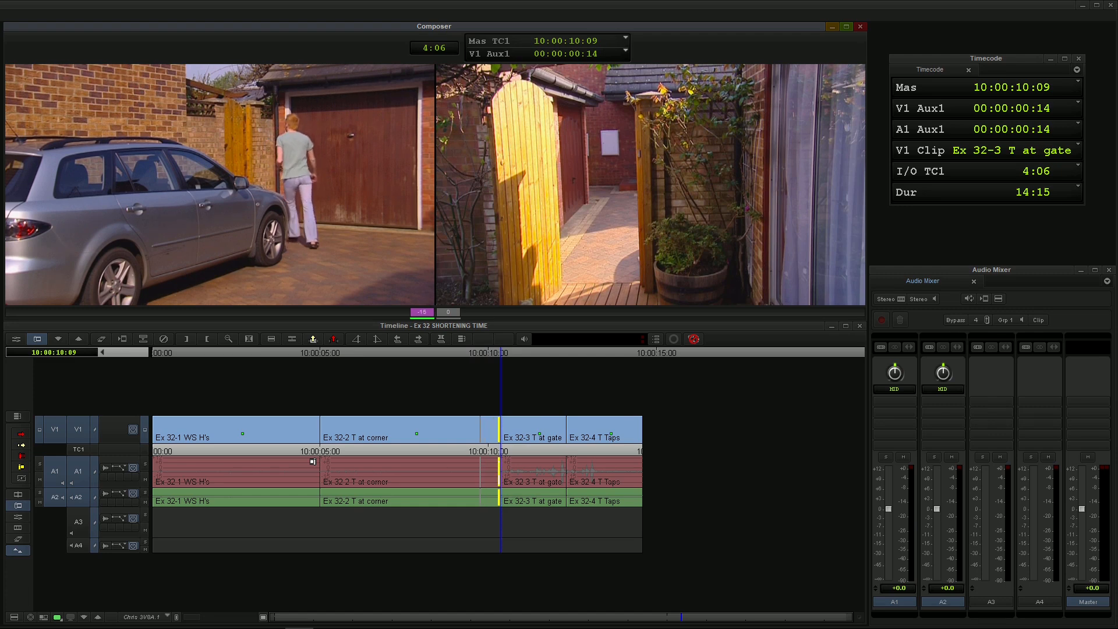
key("Escape")
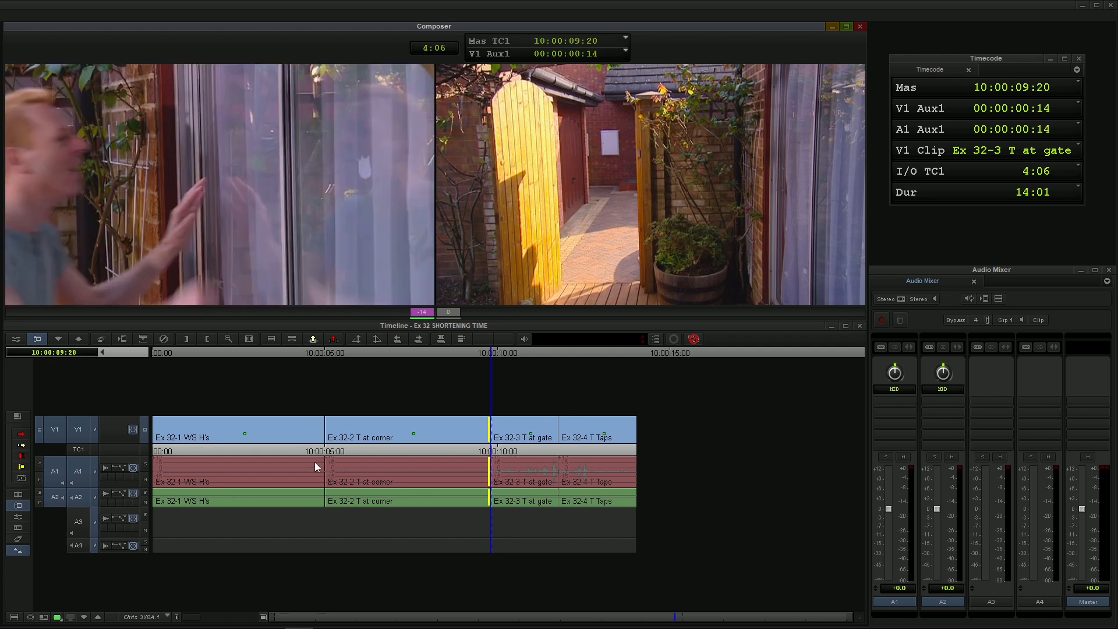
Step: Review the tightened gate cut, and play the whole sequence from its first frame to its end
key("space")
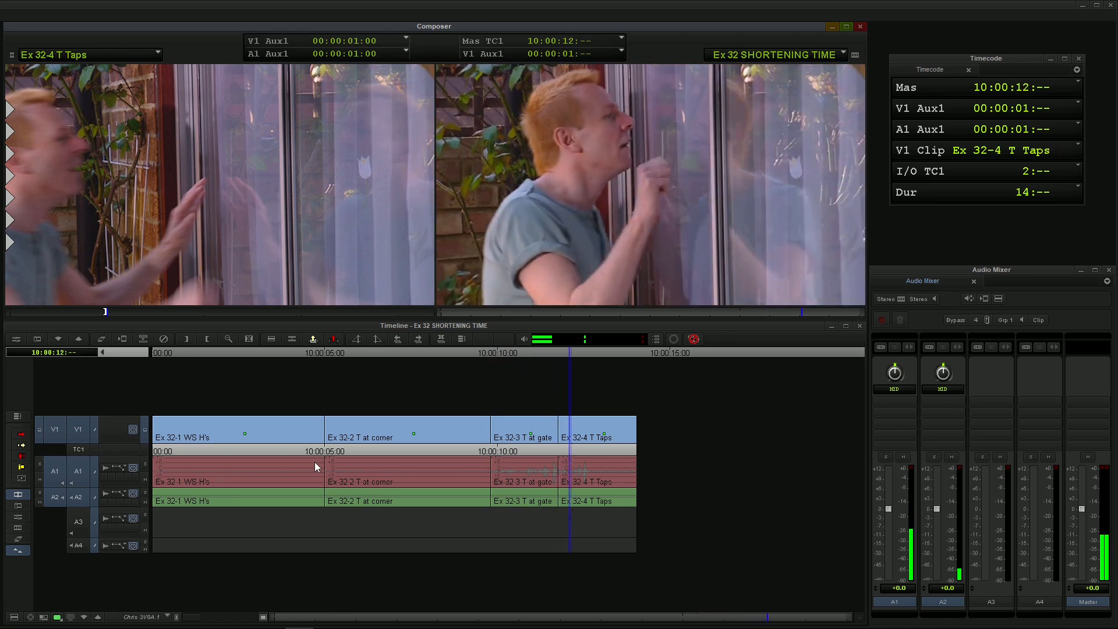
key("space")
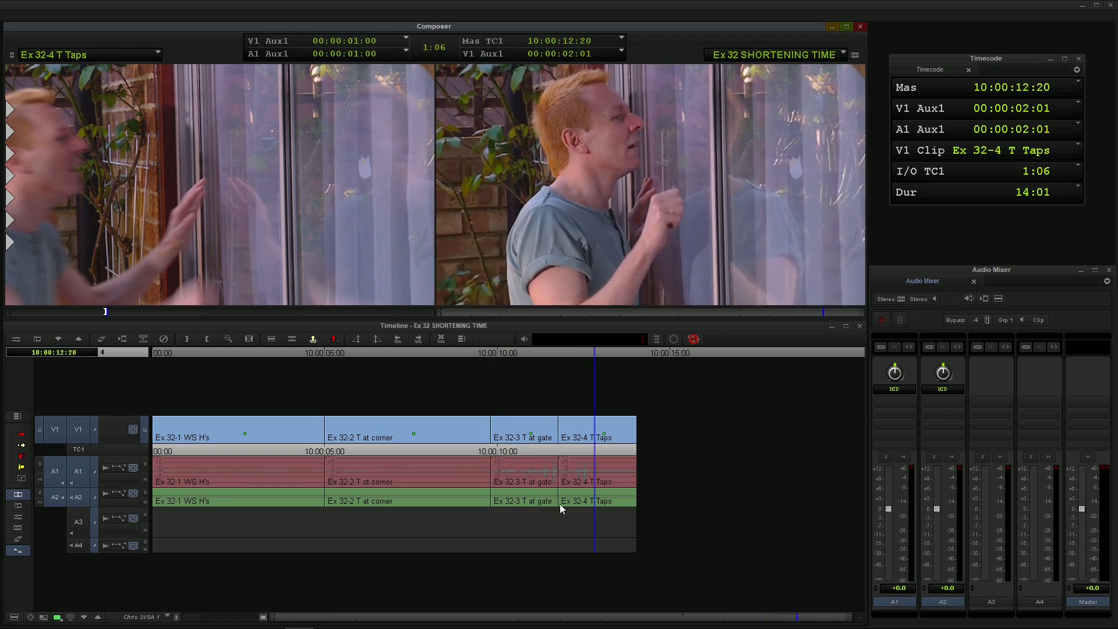
left_click_drag(581, 479, 1040, 251)
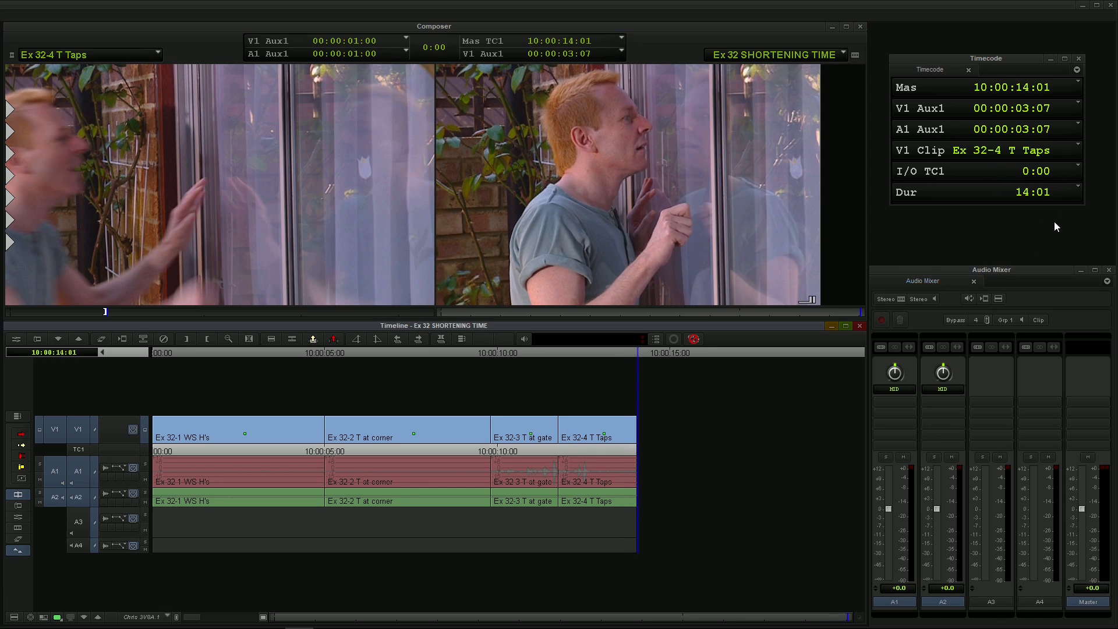
key("Home")
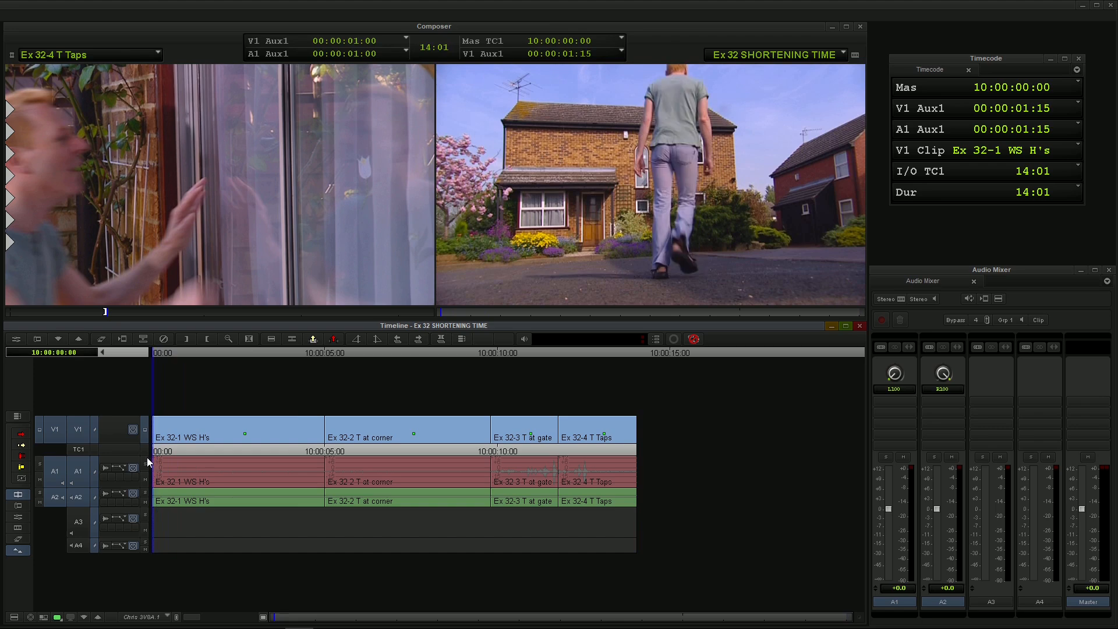
mouse_move(149, 461)
left_mouse_down()
mouse_move(508, 456)
mouse_move(151, 450)
left_mouse_up()
key("space")
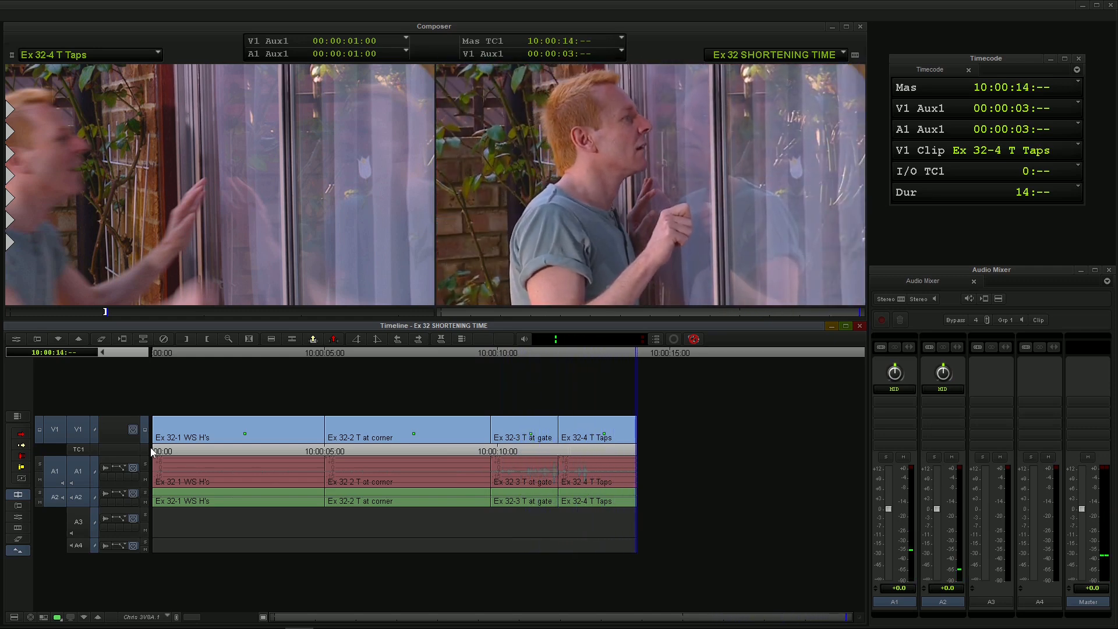
Step: Mark an in point at 10:00:03:00 within Ex 32-1 WS H's, while the man walks toward the house
left_click(400, 472)
left_click_drag(400, 471, 166, 474)
key("space")
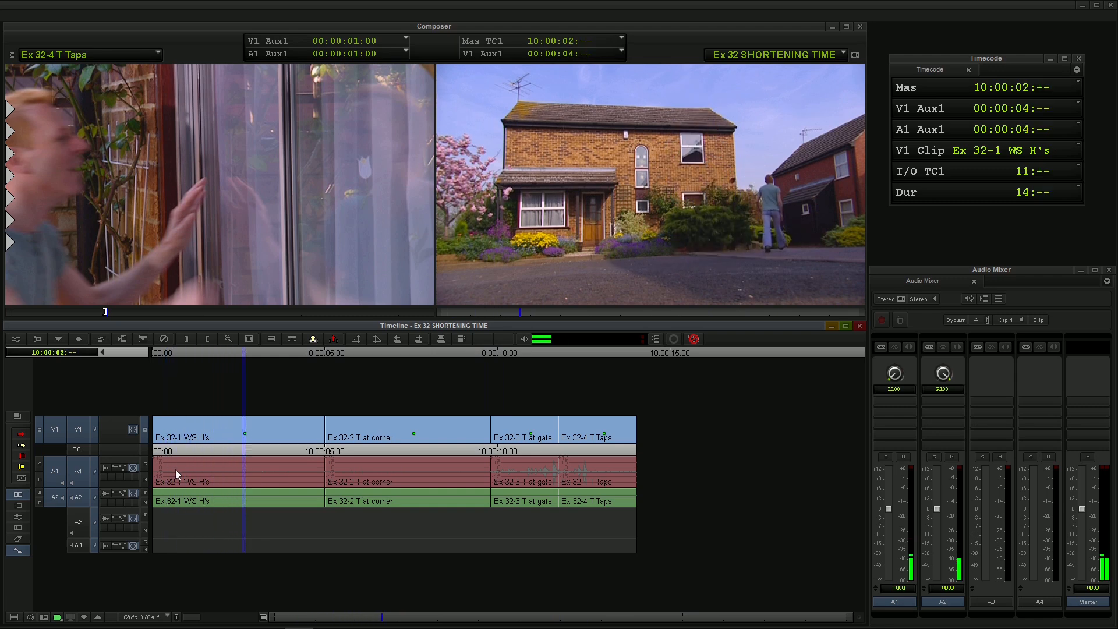
key("space")
key("Right")
key("Right")
key("Right")
key("Right")
key("Right")
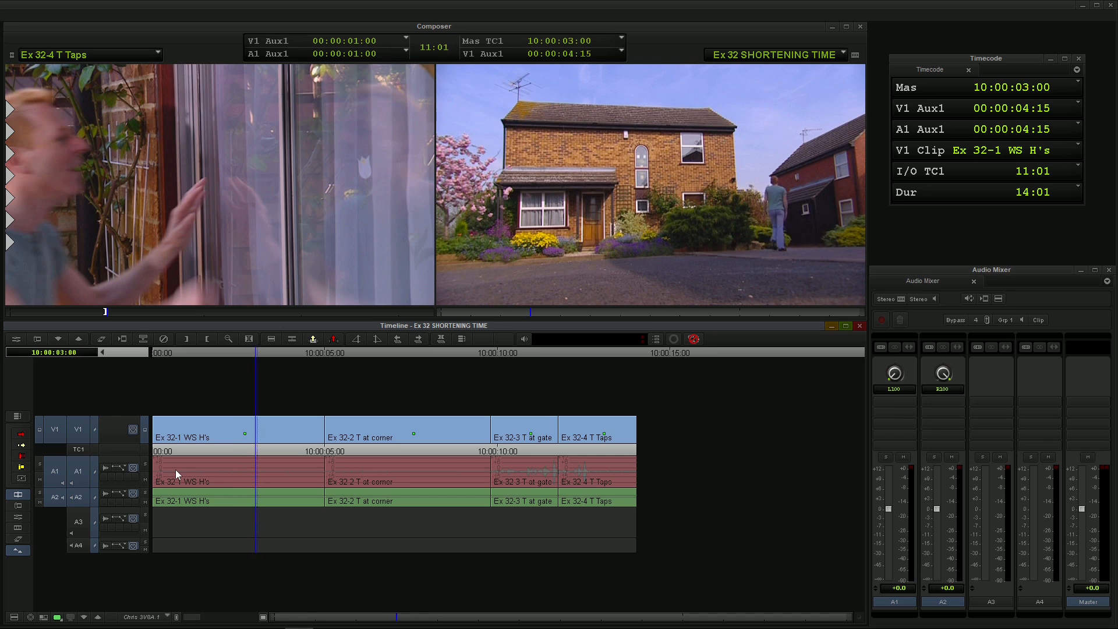
key("Left")
key("Left")
key("o")
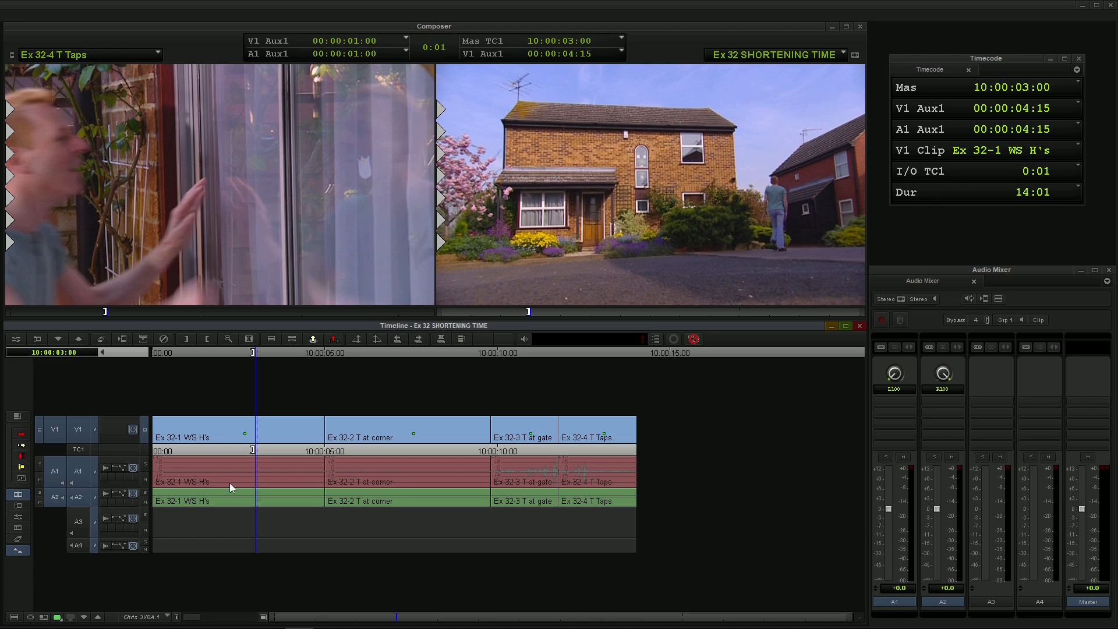
Step: Mark an out point at 10:00:09:20, the start of Ex 32-3 T at gate, and extract the marked section
left_click_drag(291, 484, 503, 490)
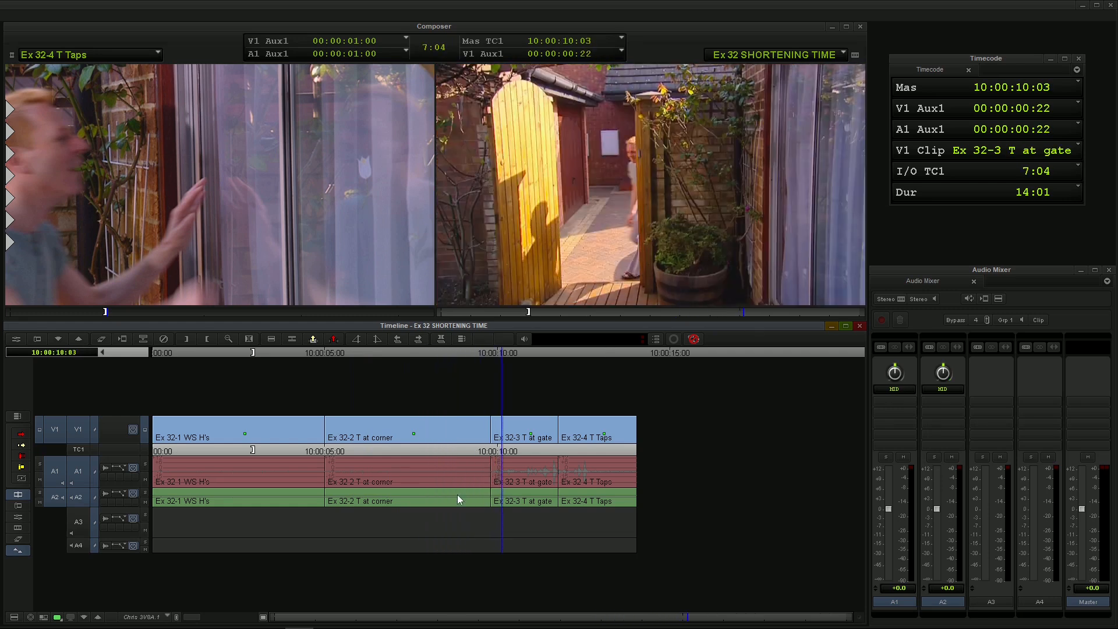
key("a")
key("o")
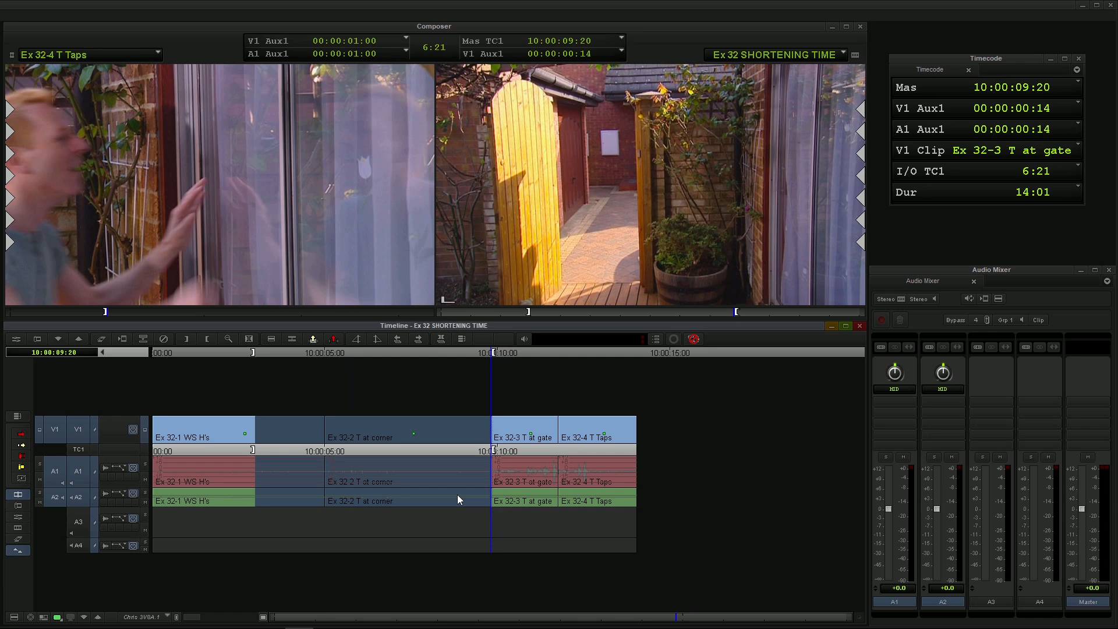
key("x")
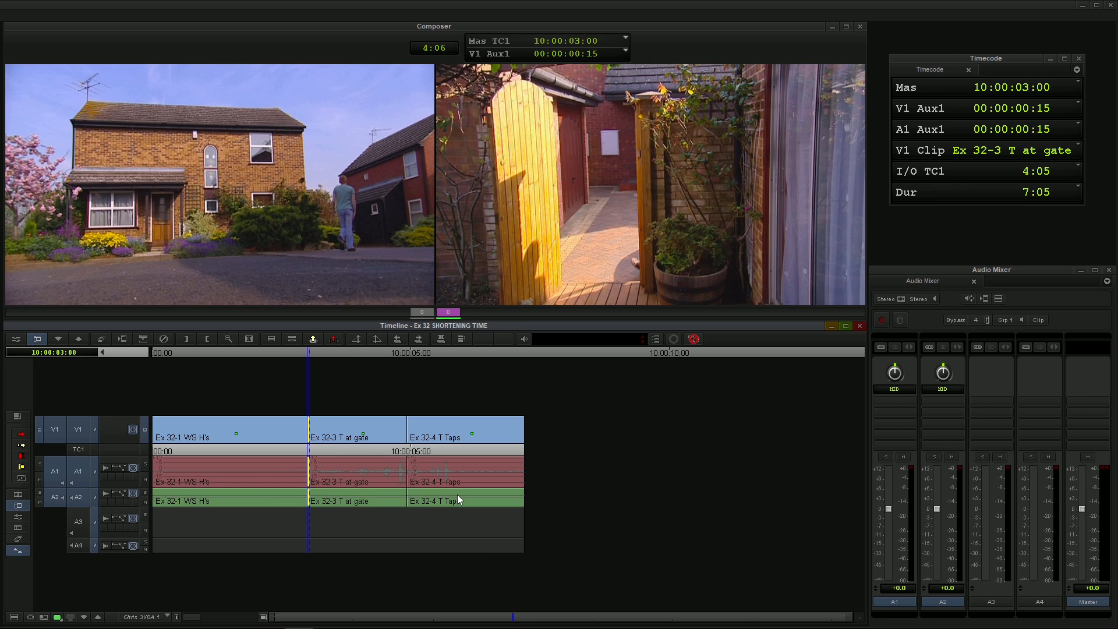
Step: Extend the head of Ex 32-3 T at gate by 6 frames at its cut from Ex 32-1 WS H's, and play the sequence
key("k+j")
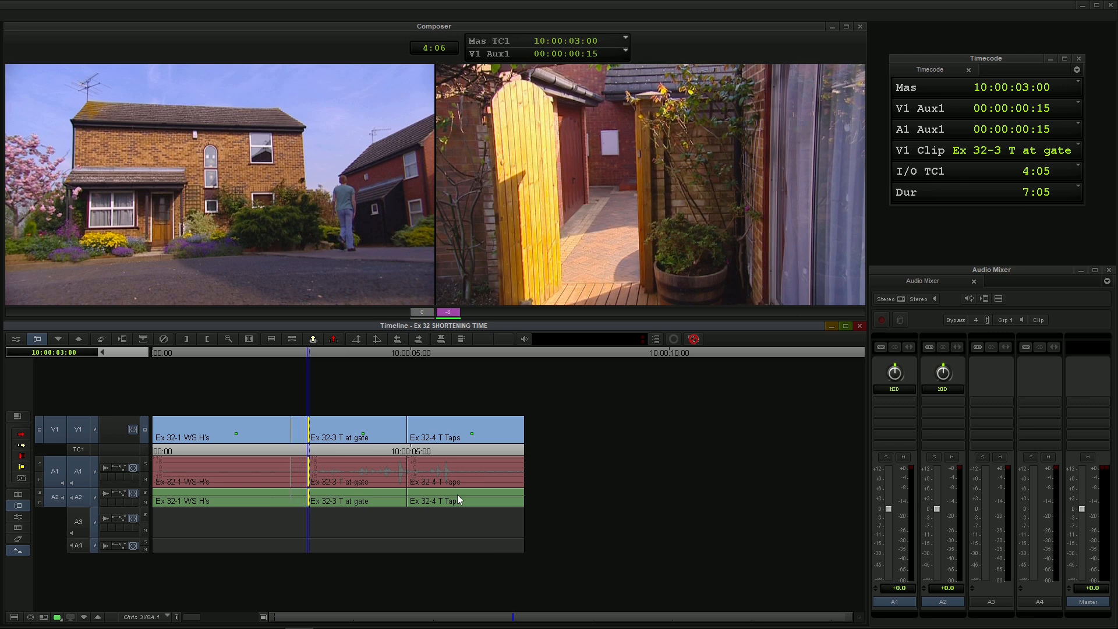
key("k+l")
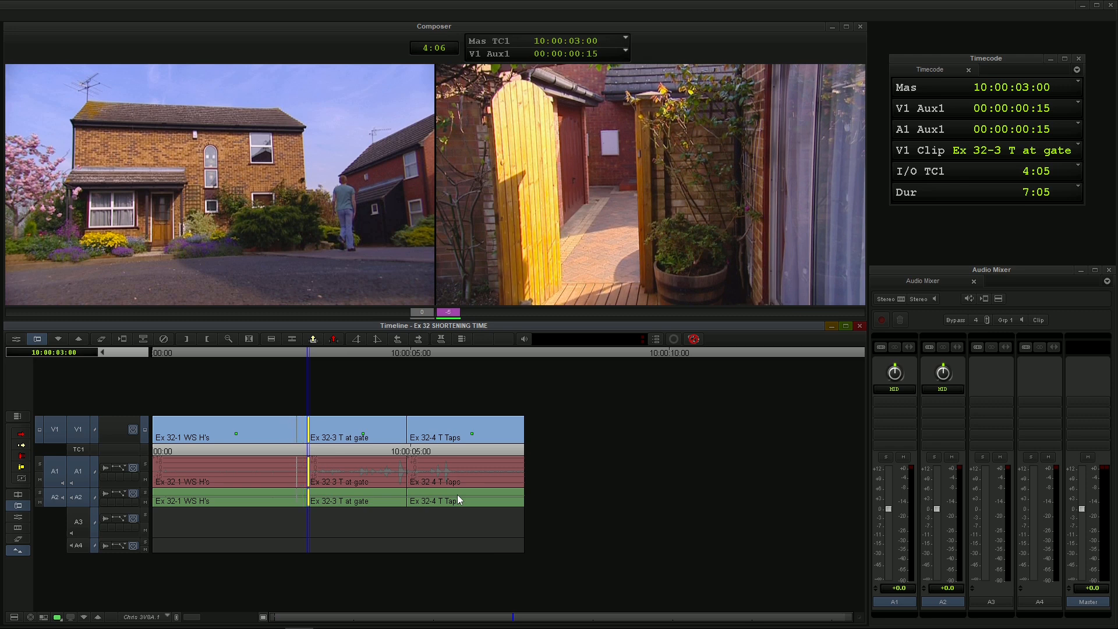
key("k+j")
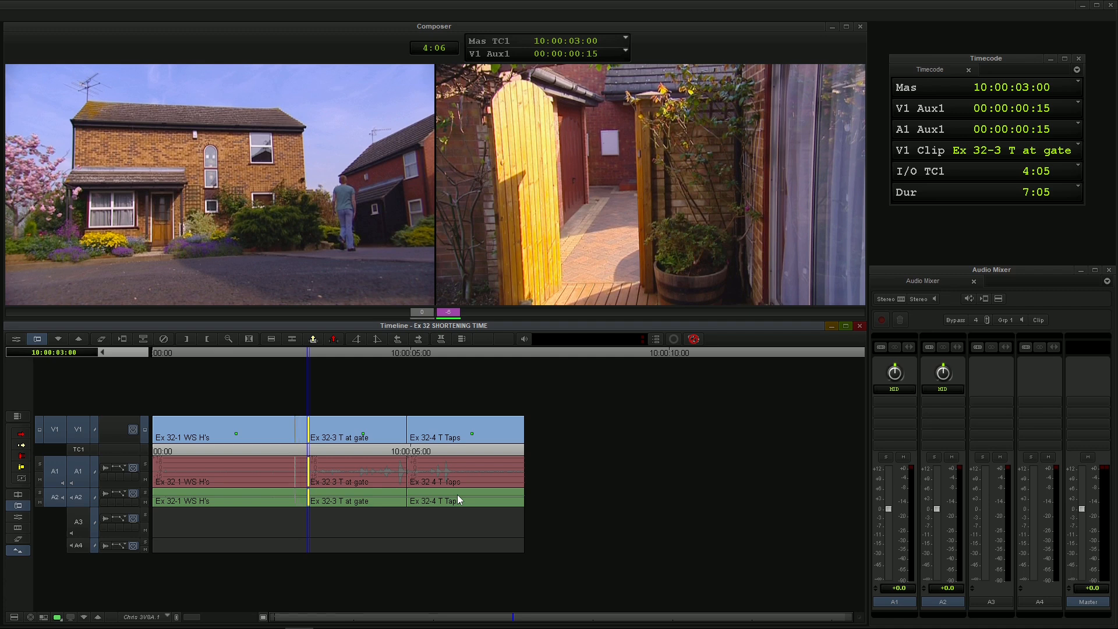
key("y")
left_click_drag(207, 437, 89, 438)
key("space")
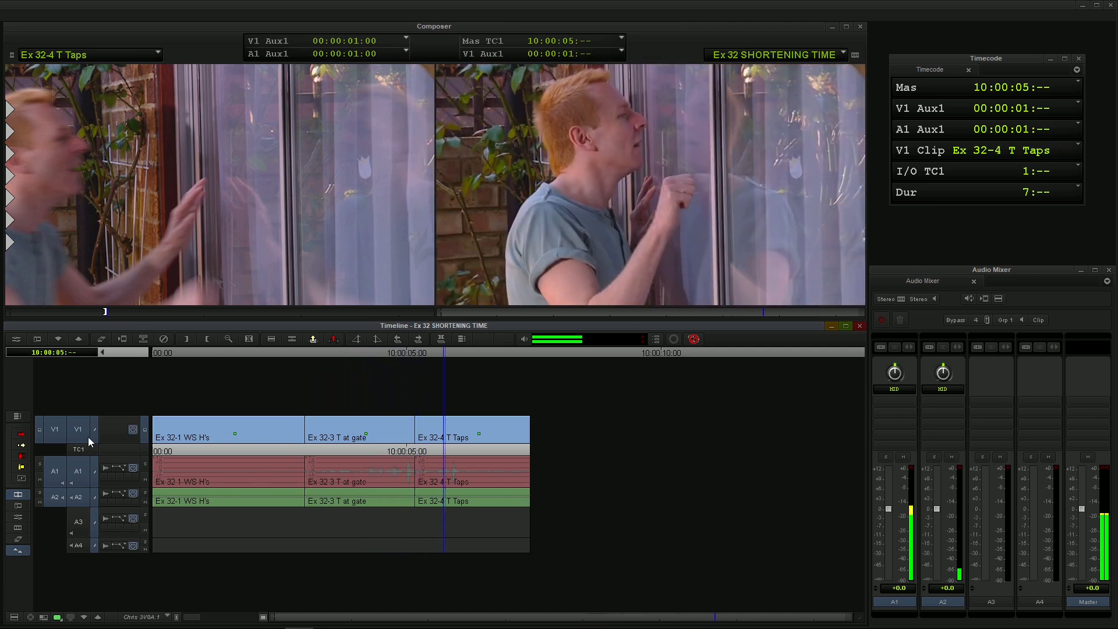
key("space")
Step: Add a 20-frame dissolve centered on the cut to audio tracks A1 and A2 between Ex 32-1 WS H's and Ex 32-3 T at gate
left_click(284, 480)
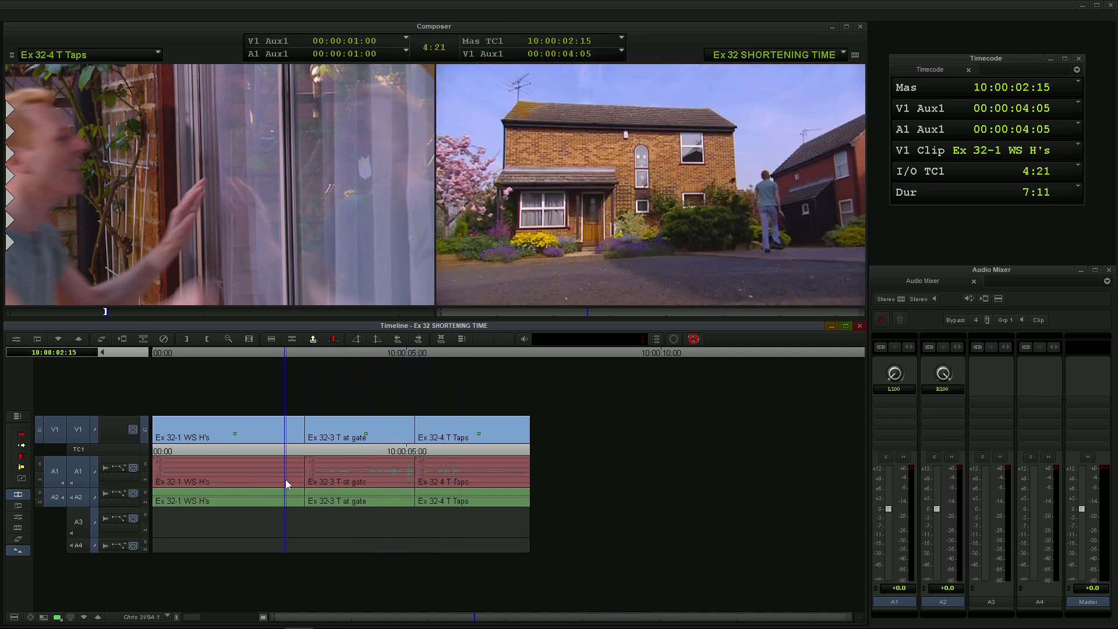
key("s")
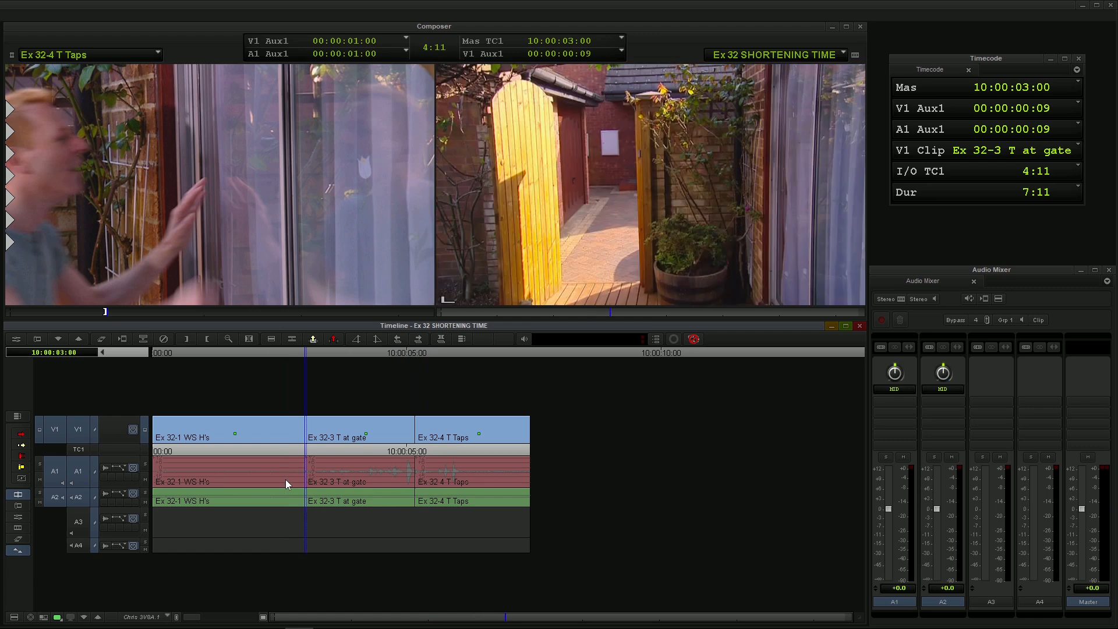
key("backslash")
type("2")
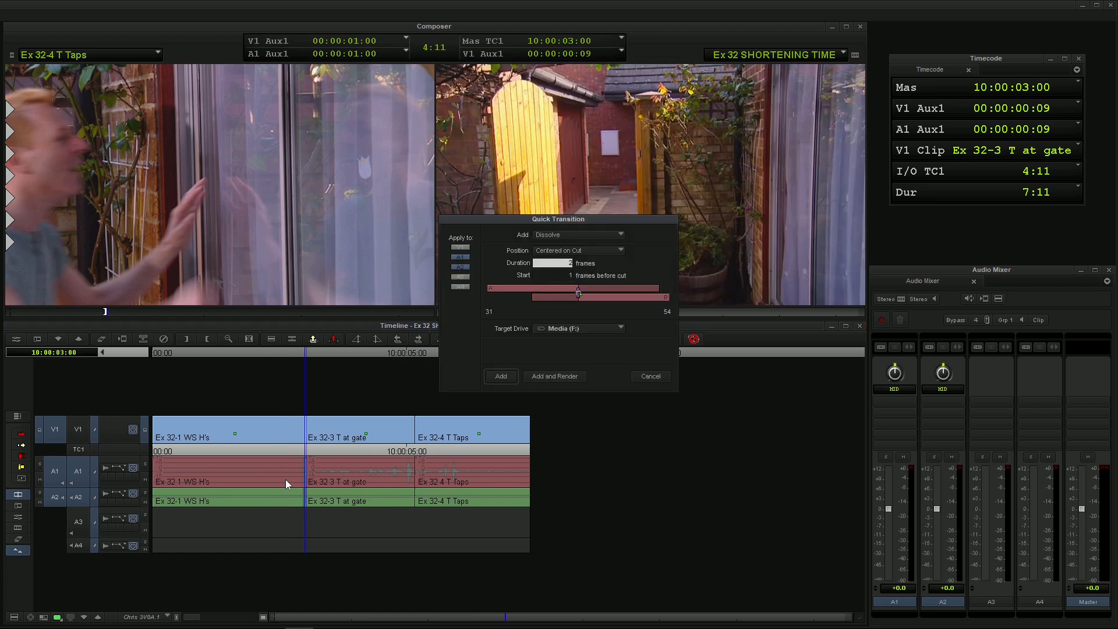
type("0")
left_click(499, 376)
Step: Play the sequence from its first frame to its end to check the audio dissolve
left_click(257, 470)
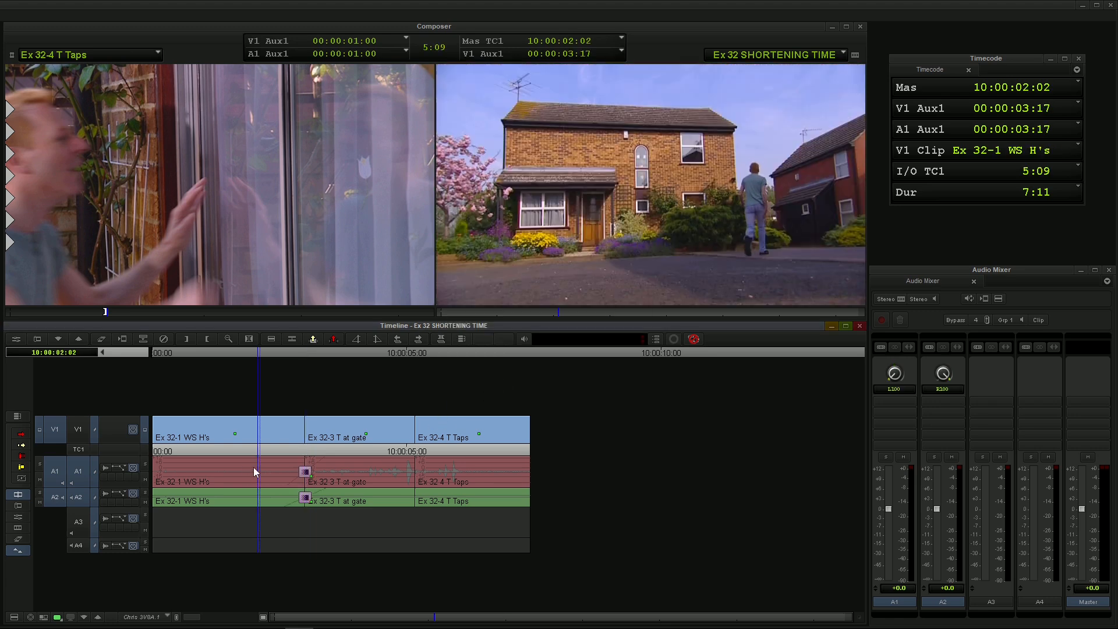
key("Home")
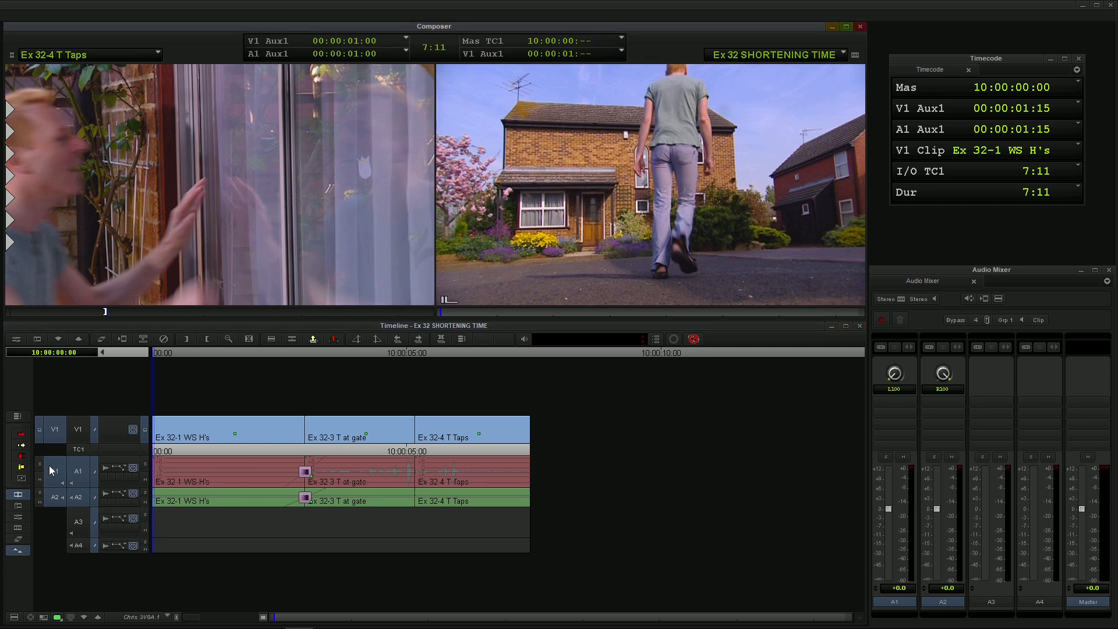
key("space")
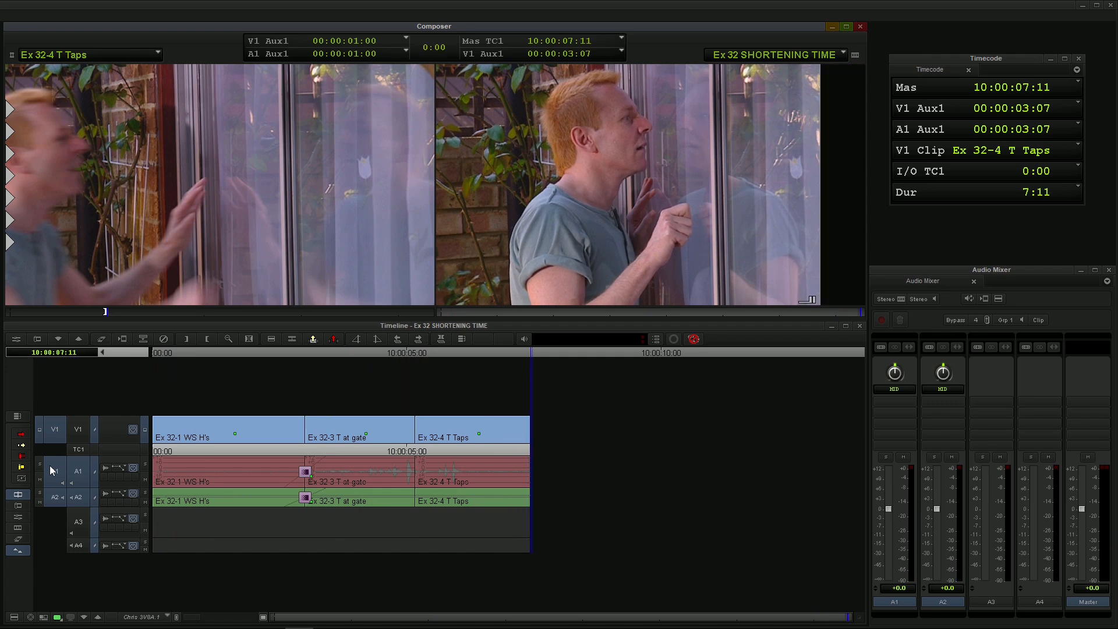
Step: Lengthen the tail of Ex 32-1 WS H's at its gate cut so the sequence runs 9:07, and play the result
left_click(301, 473)
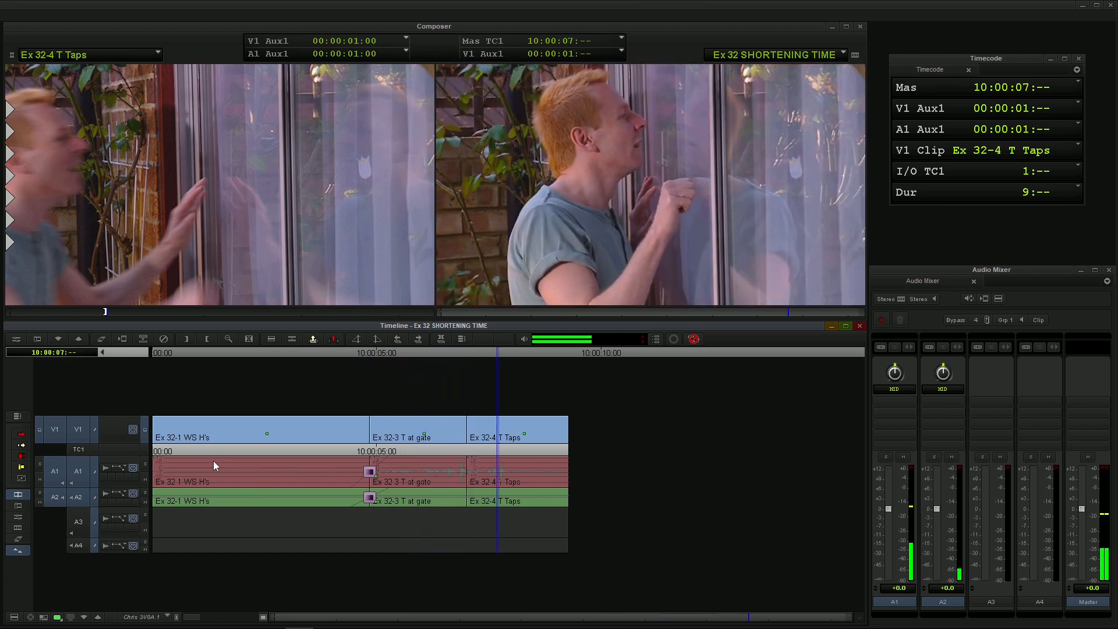
key("space")
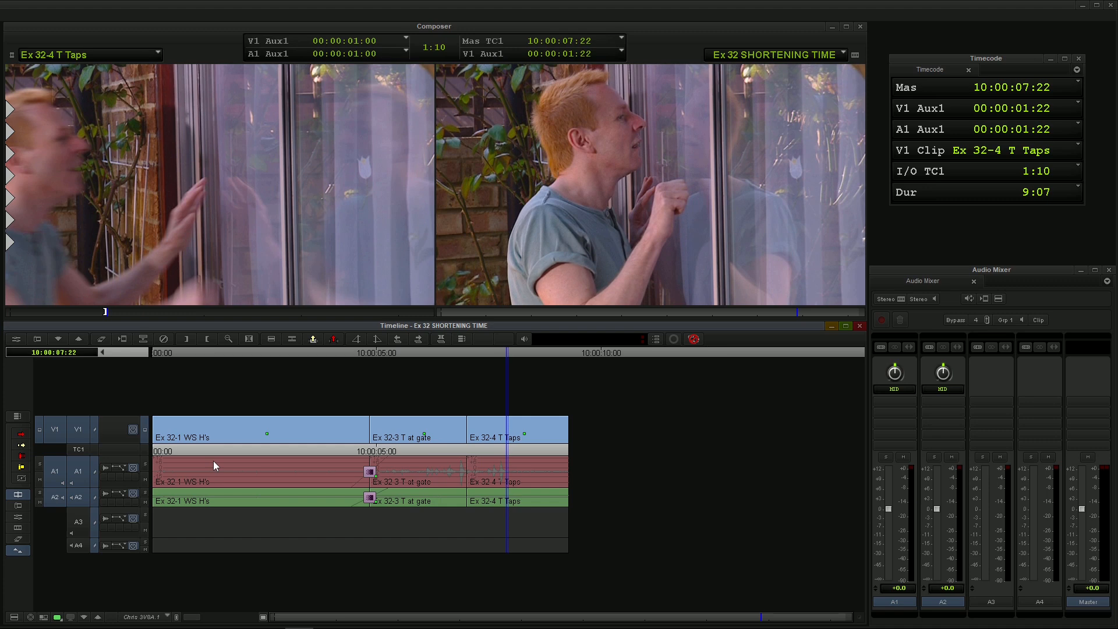